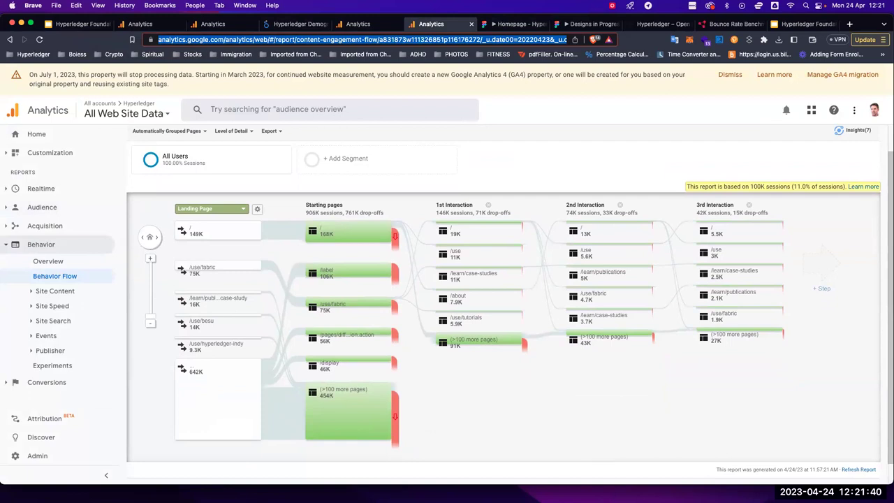
- Check the Marketing & Communications Overview slide, then examine sessions, bounce rate and session duration by traffic channel in Analytics
click(802, 25)
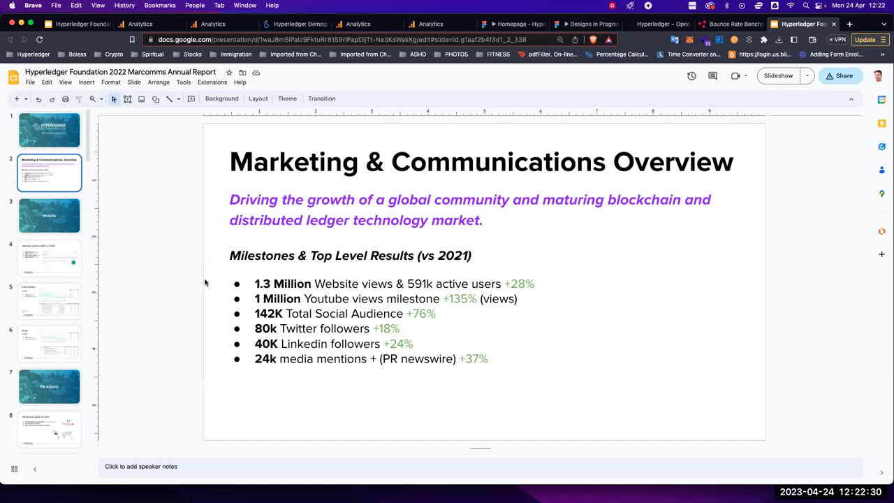
click(220, 26)
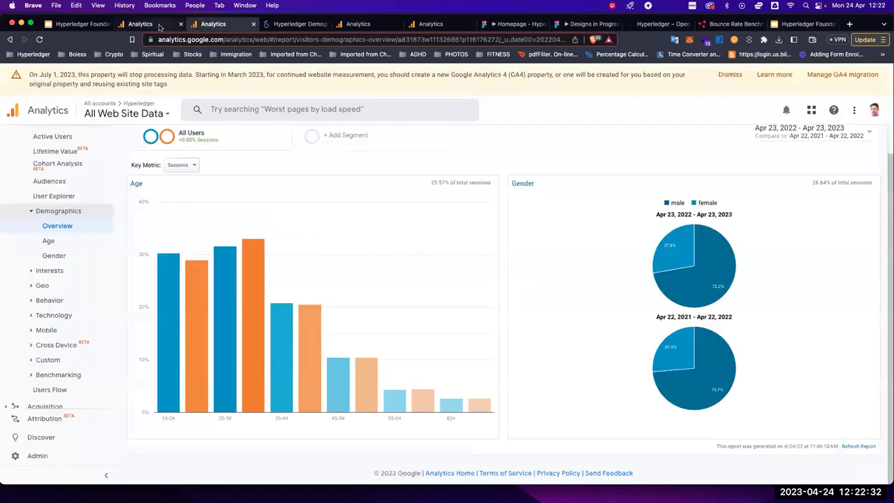
click(161, 27)
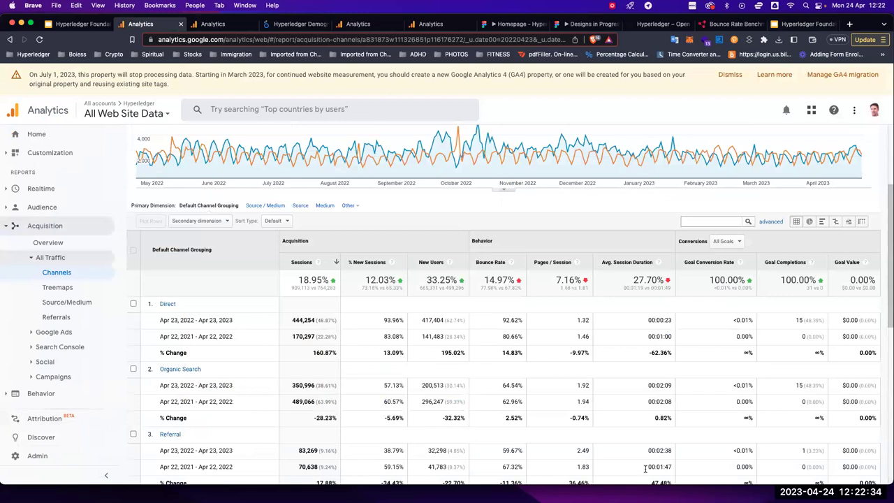
scroll(674, 477, down, 1)
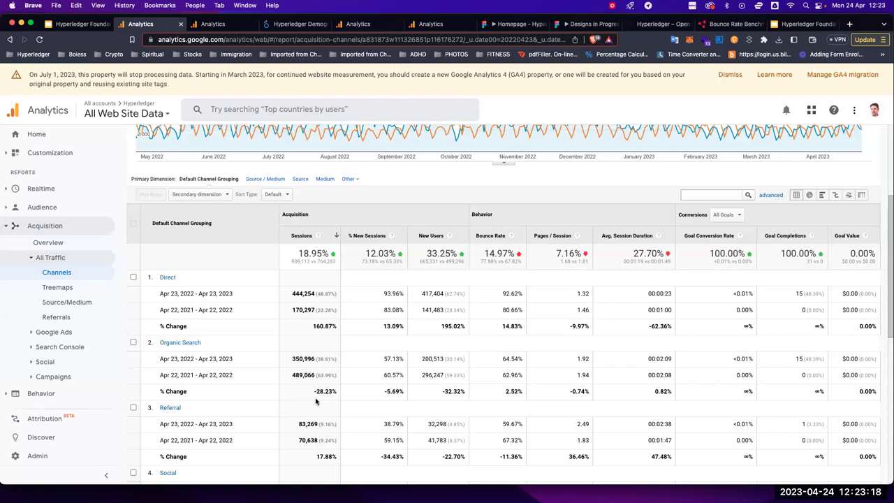
scroll(314, 412, down, 3)
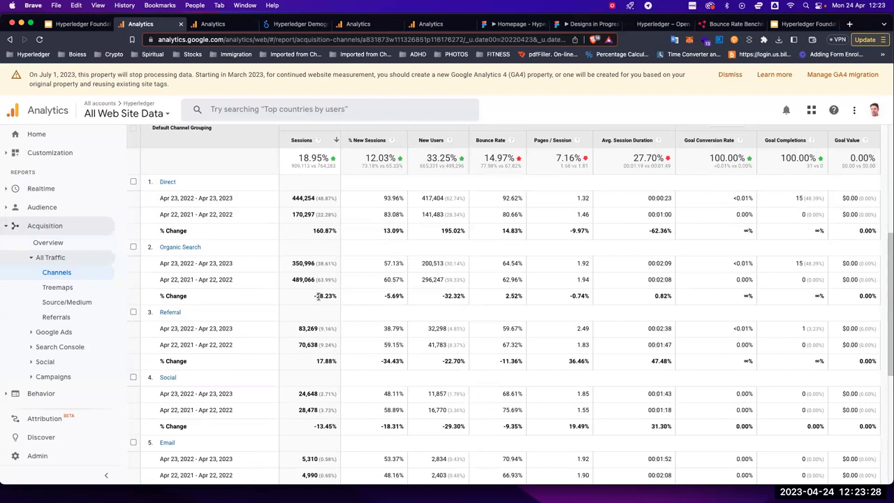
scroll(297, 335, up, 5)
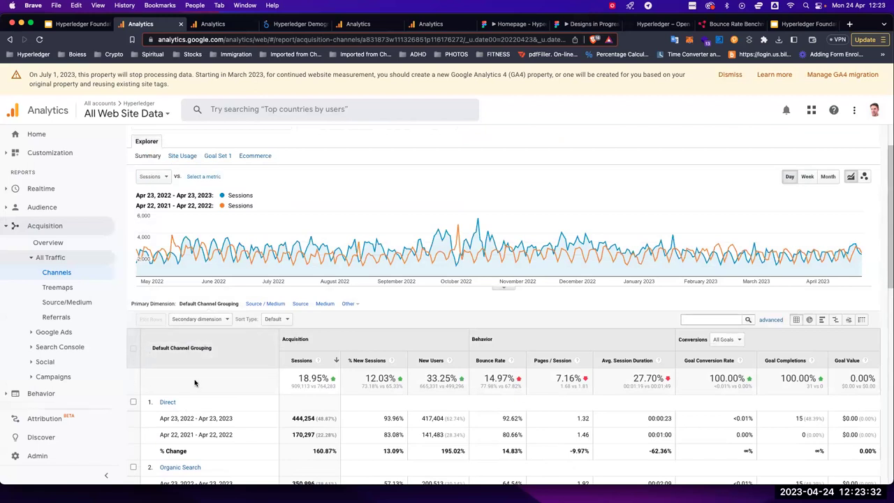
scroll(395, 327, down, 3)
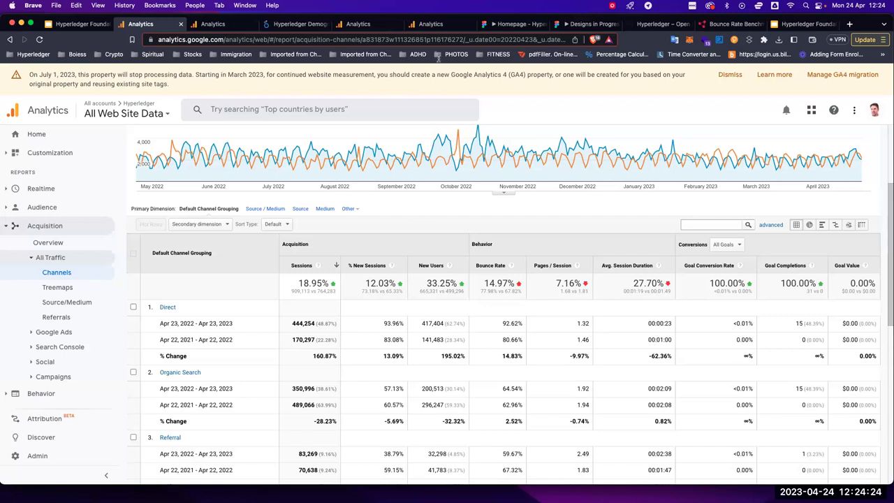
- Open the Site Speed Overview report in the Analytics view holding Users Flow and examine its page load times
click(428, 21)
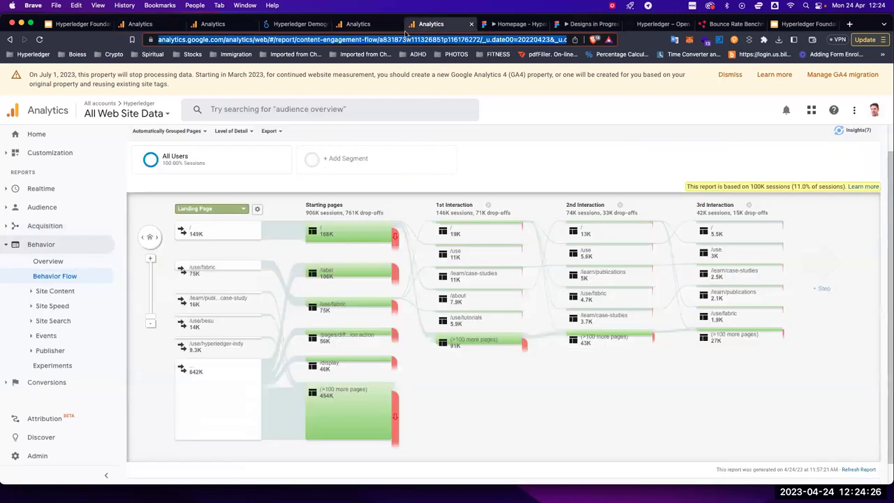
click(350, 24)
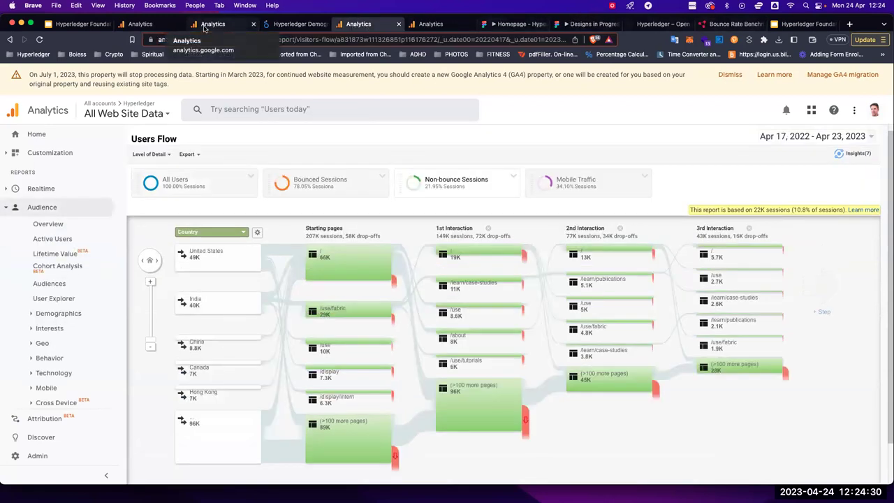
scroll(50, 356, down, 3)
click(50, 381)
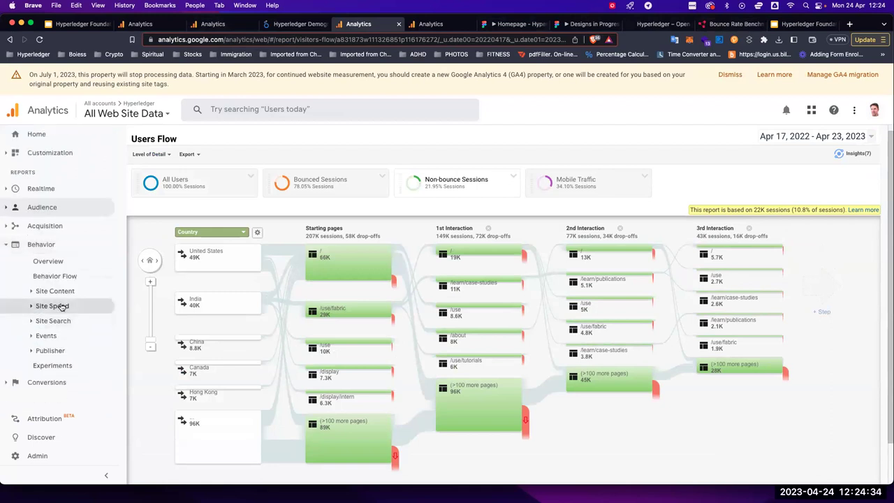
click(61, 306)
click(61, 321)
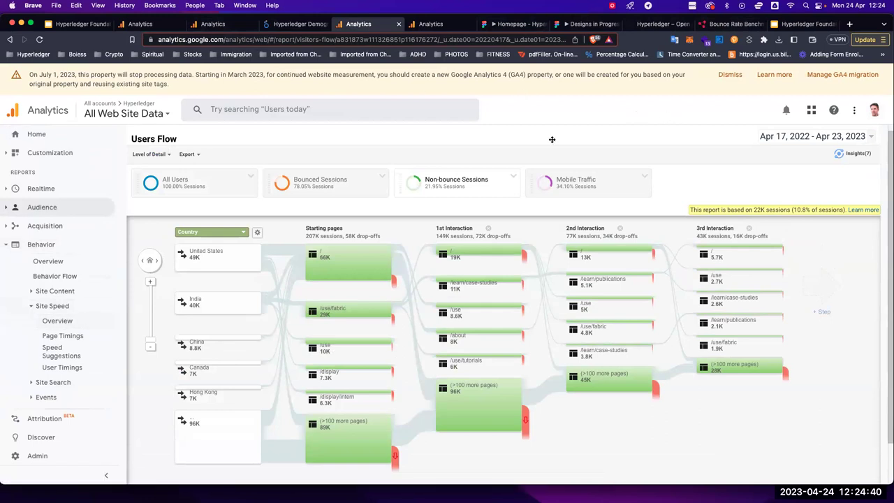
click(57, 323)
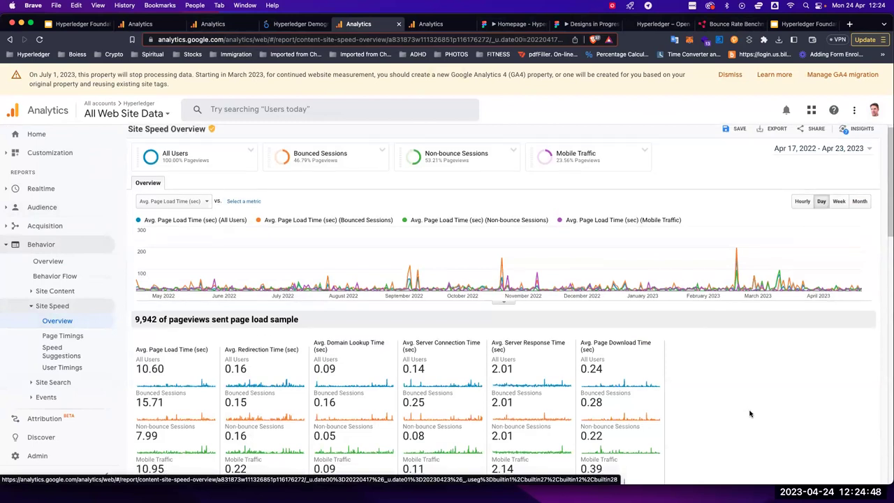
scroll(749, 415, down, 1)
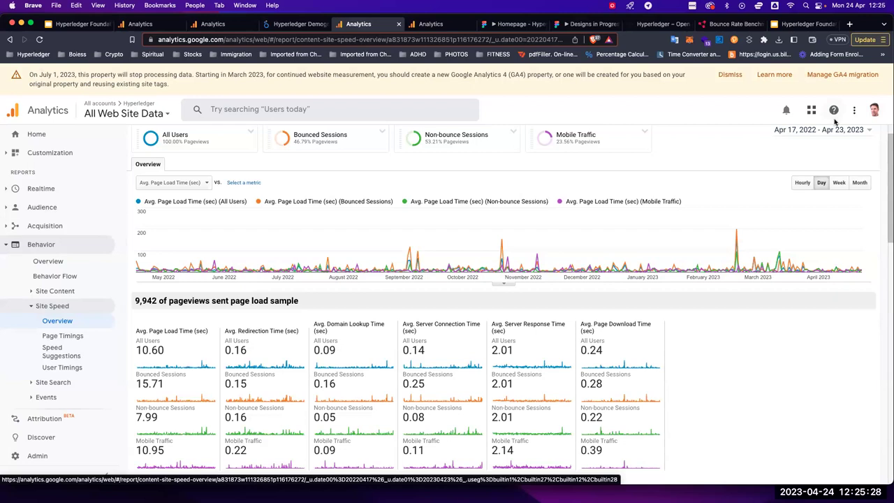
click(811, 132)
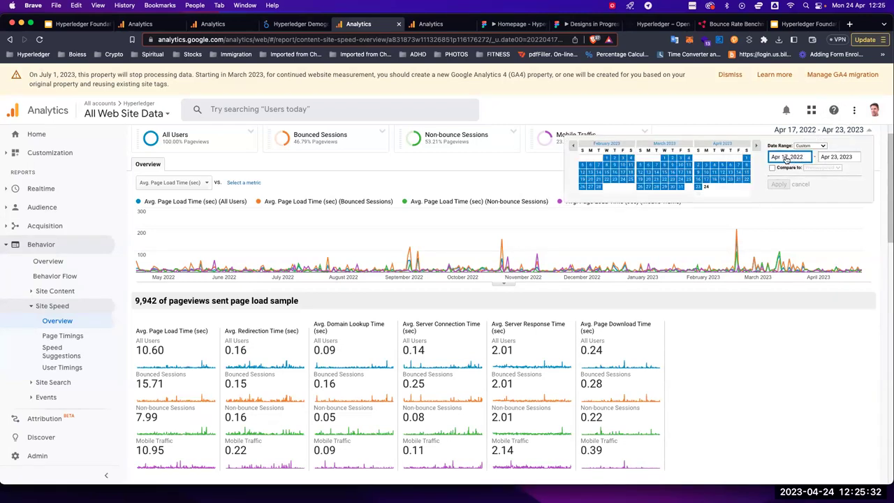
click(784, 374)
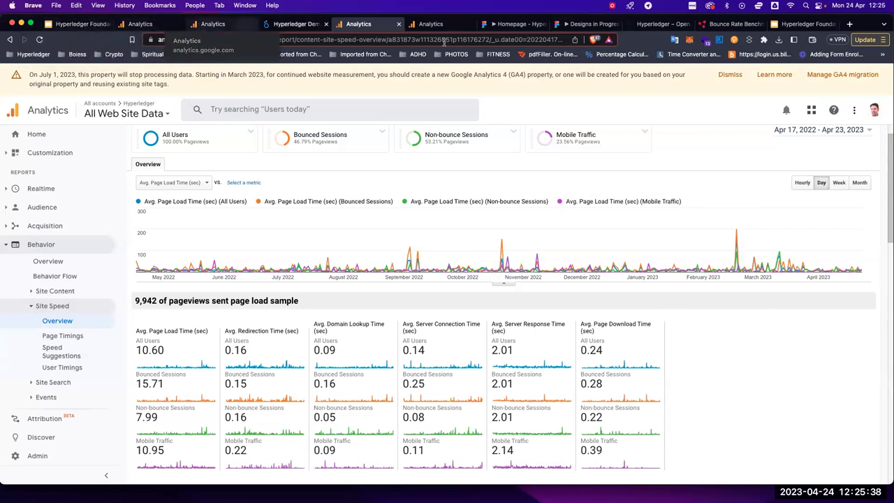
- Review the About, Projects, Participate and Use menu designs in the Hyperledger Foundation 2023 Figma prototype
click(574, 25)
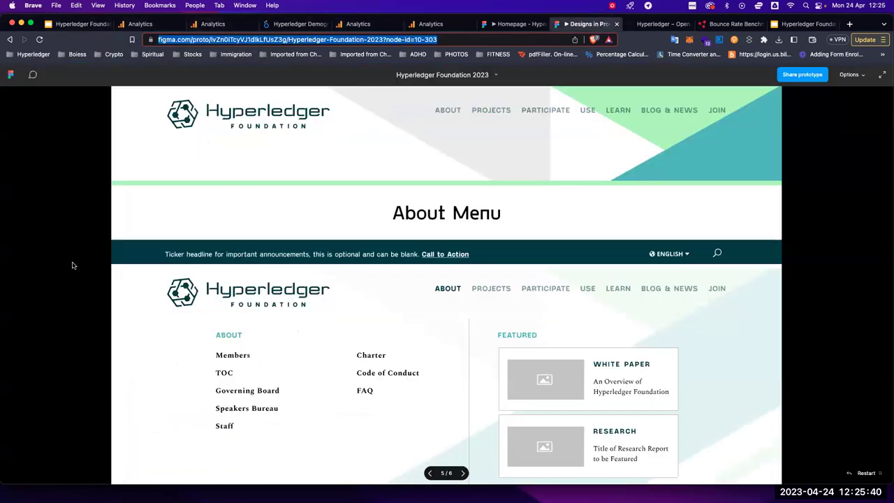
scroll(91, 293, down, 15)
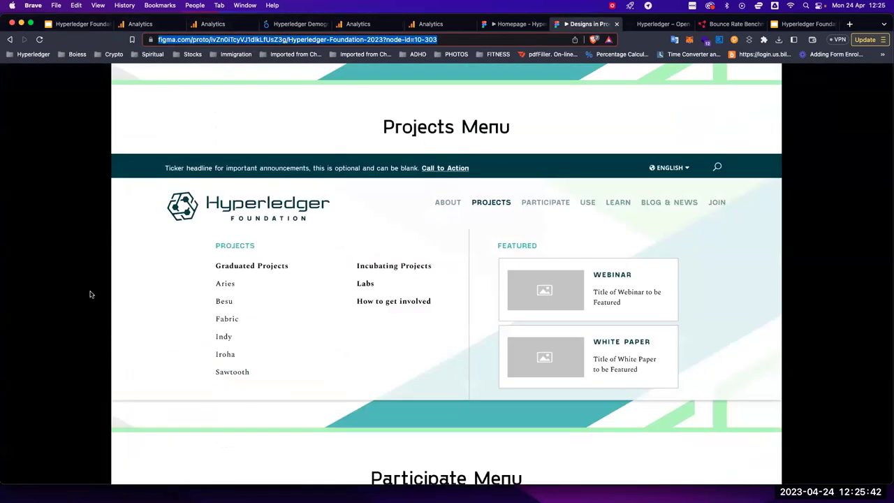
scroll(91, 294, down, 10)
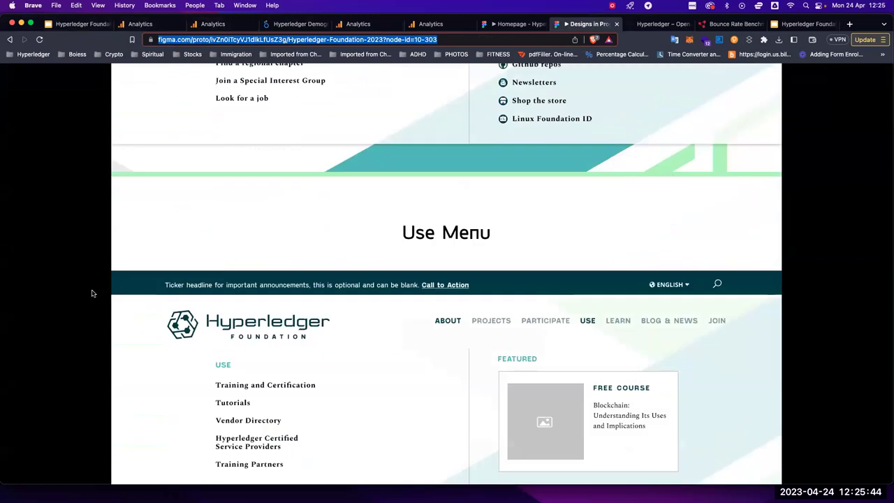
scroll(91, 293, down, 1)
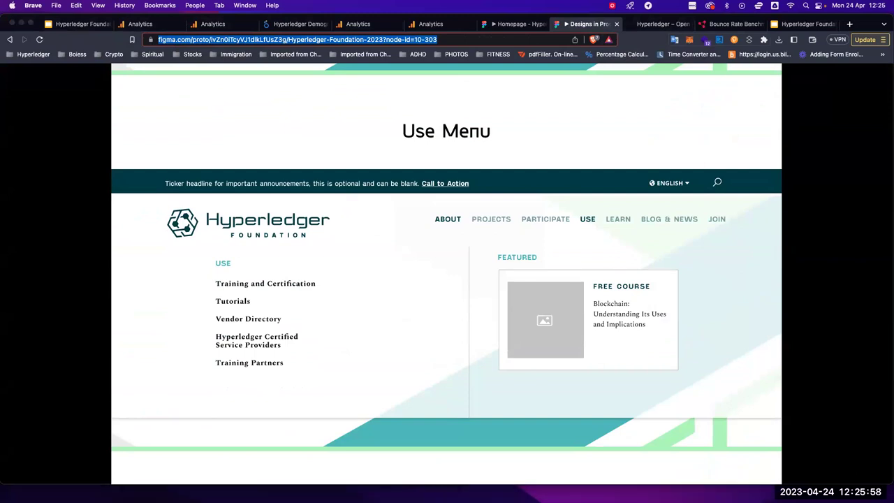
key(super+Tab)
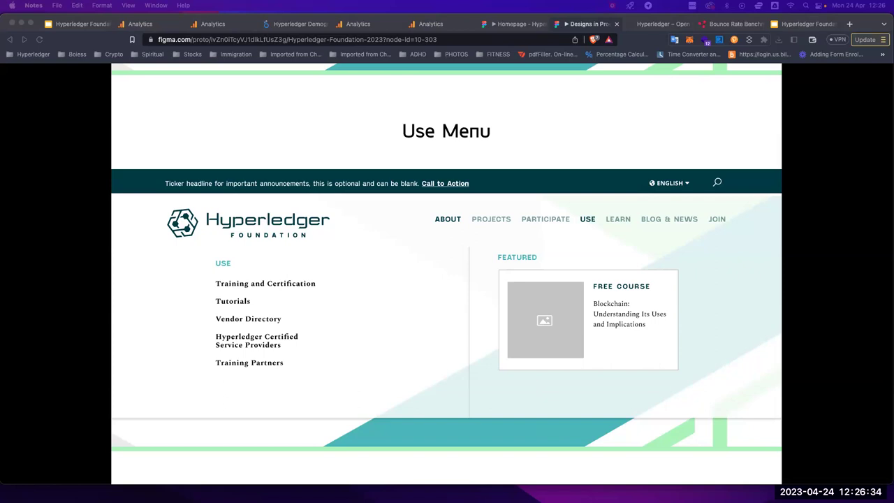
- Go back from the Hyperledger Demographics Dashboard to the Looker Studio home page and look through the recent reports
click(286, 26)
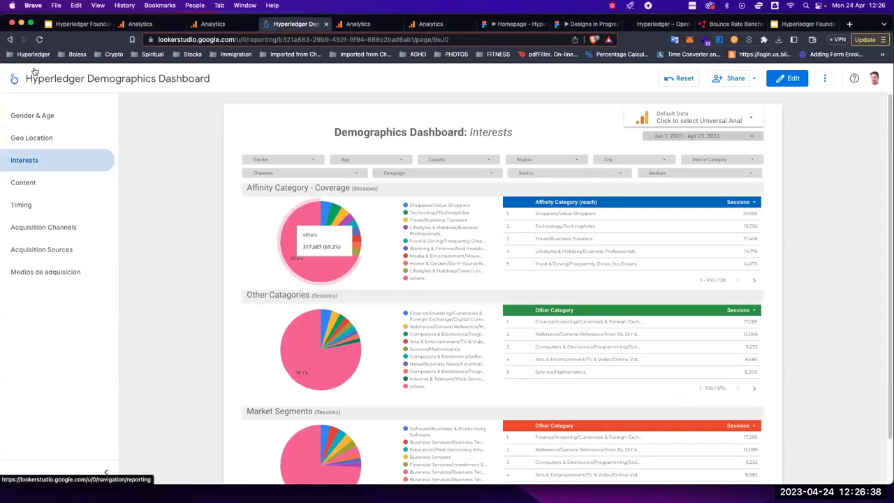
click(10, 40)
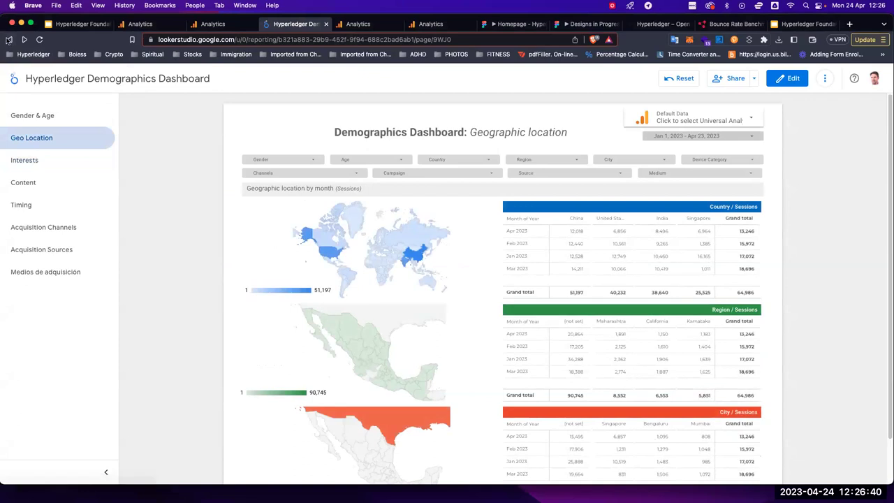
click(9, 41)
click(9, 40)
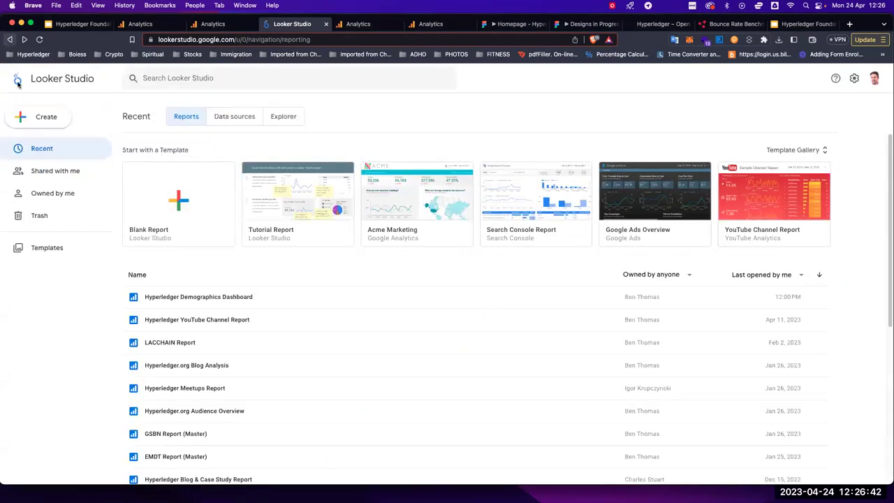
scroll(190, 371, down, 2)
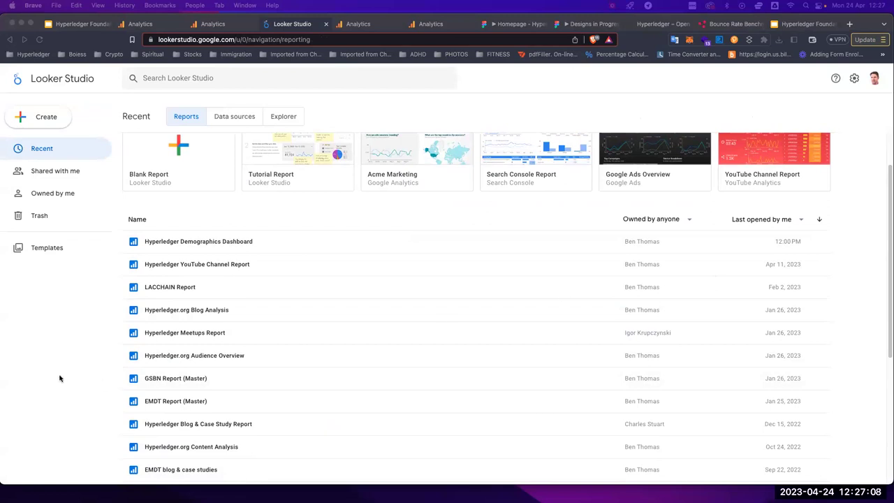
scroll(279, 423, down, 5)
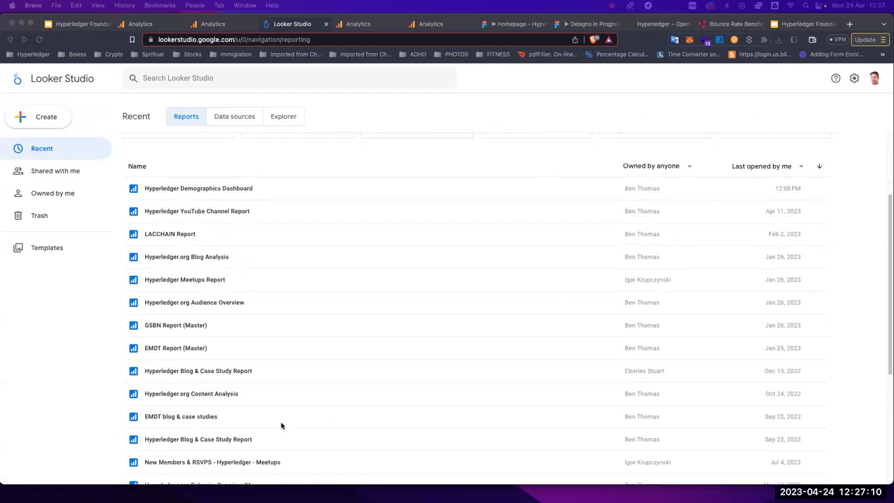
scroll(187, 302, up, 1)
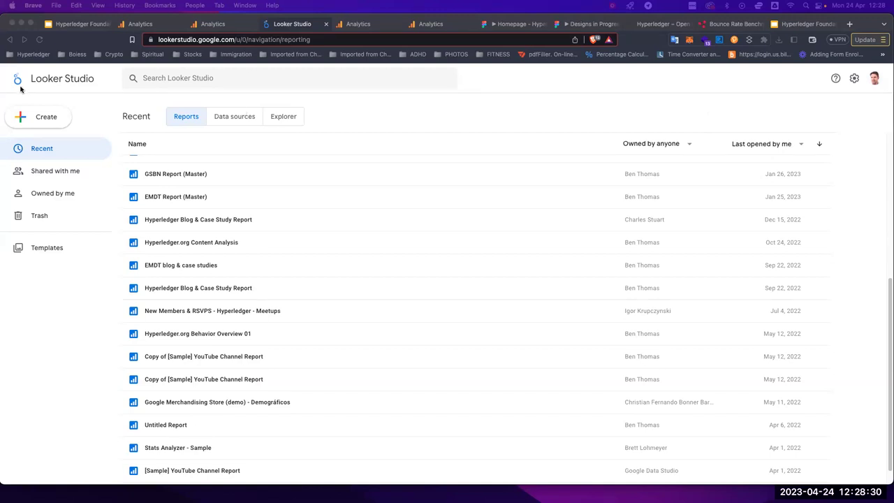
- Open the Hyperledger Blog & Case Study Report last opened on Sep 22, 2022 in Looker Studio
click(132, 24)
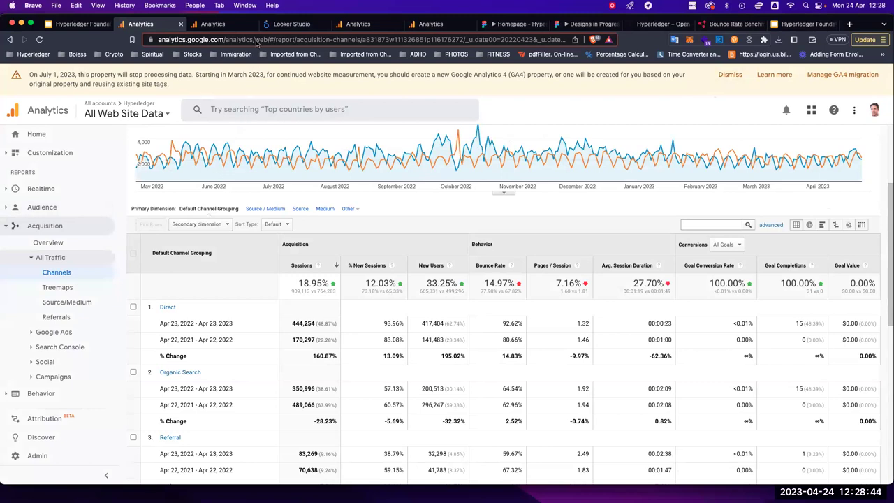
click(292, 24)
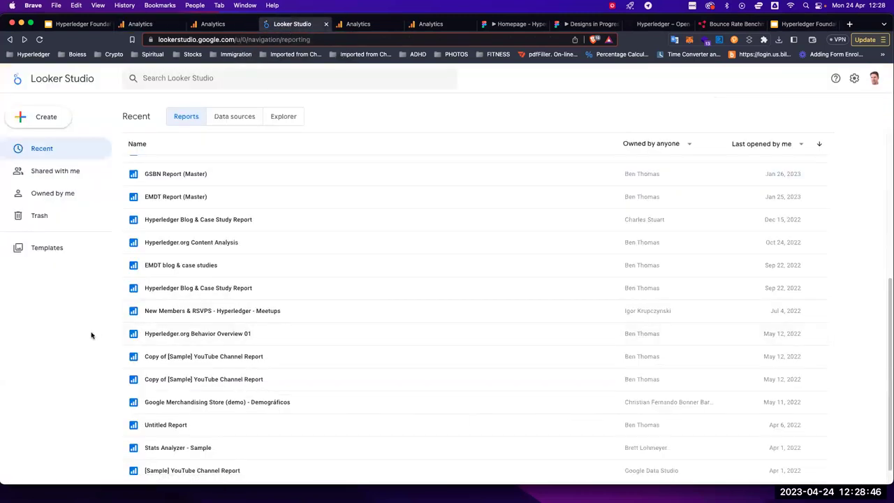
click(193, 291)
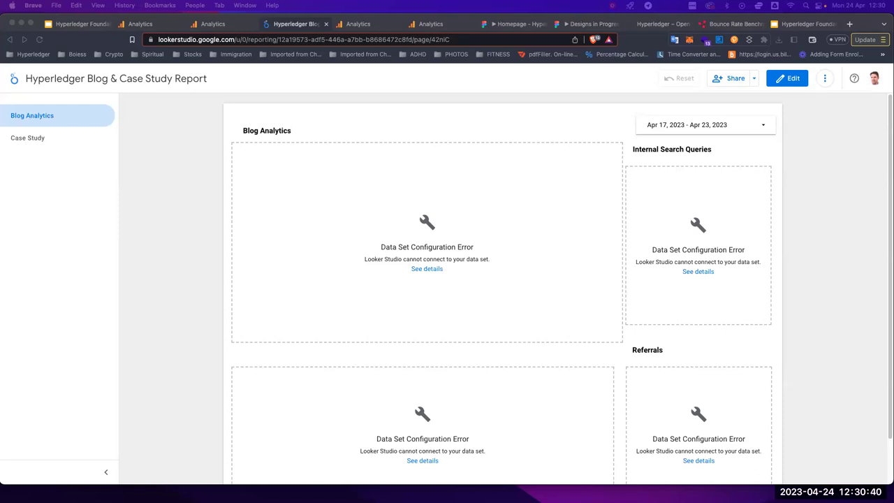
- Revisit the open Analytics reports on acquisition channels, site speed and behavior flow
click(166, 26)
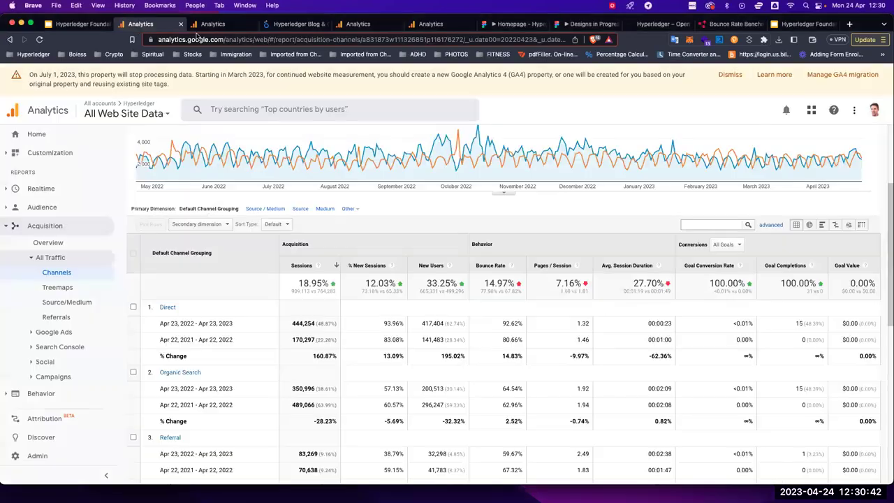
click(353, 25)
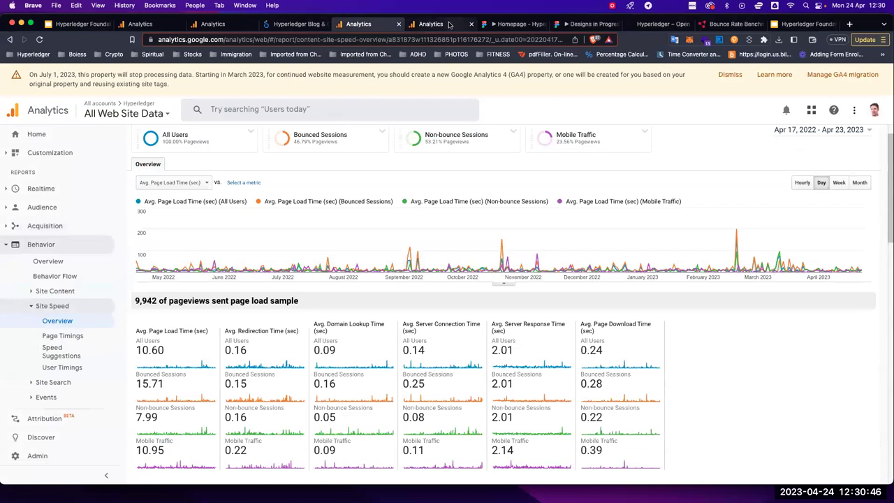
click(451, 25)
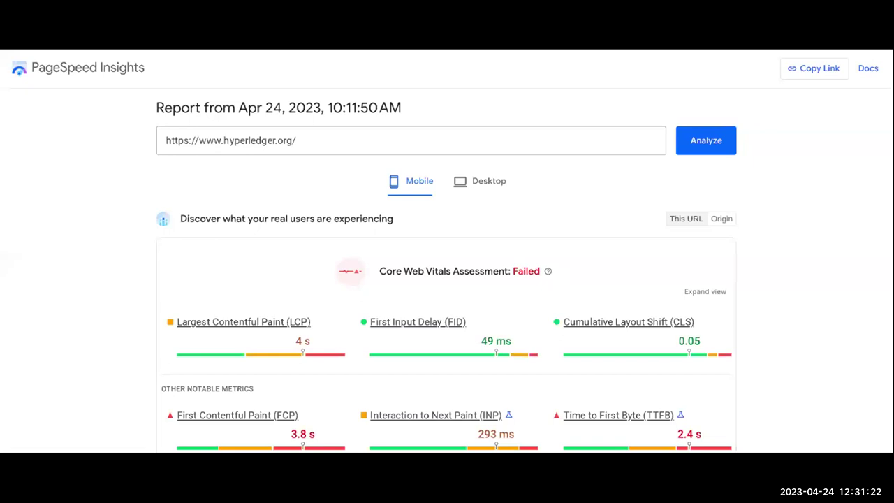
scroll(371, 293, down, 1)
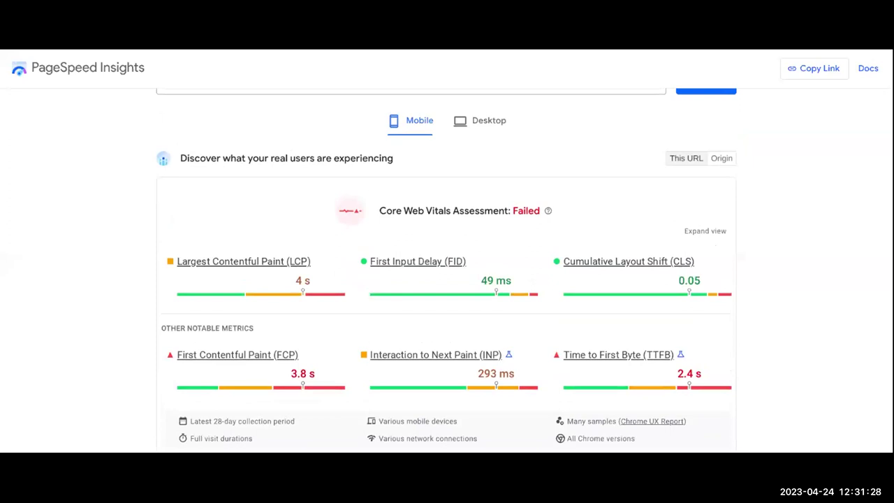
scroll(297, 375, down, 1)
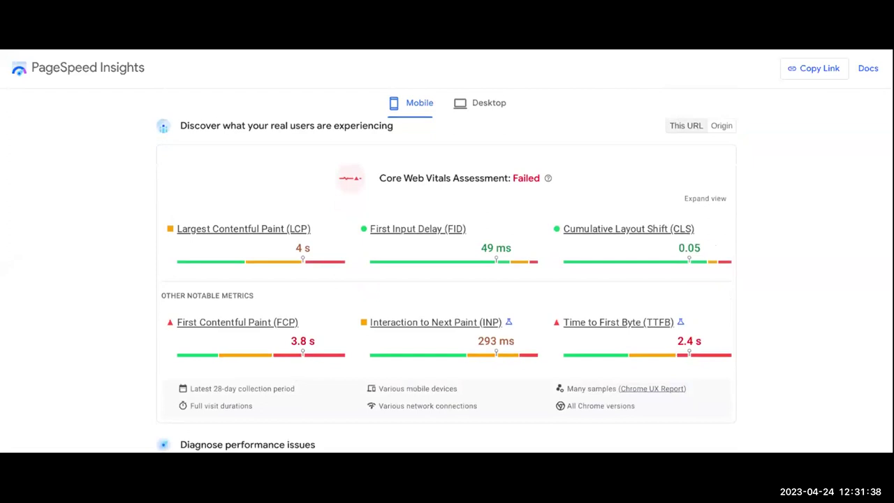
scroll(132, 326, down, 2)
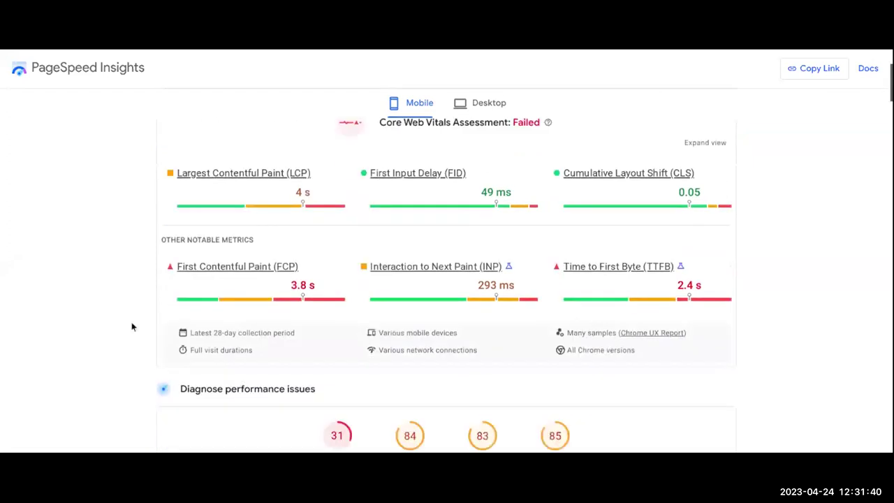
scroll(132, 326, down, 1)
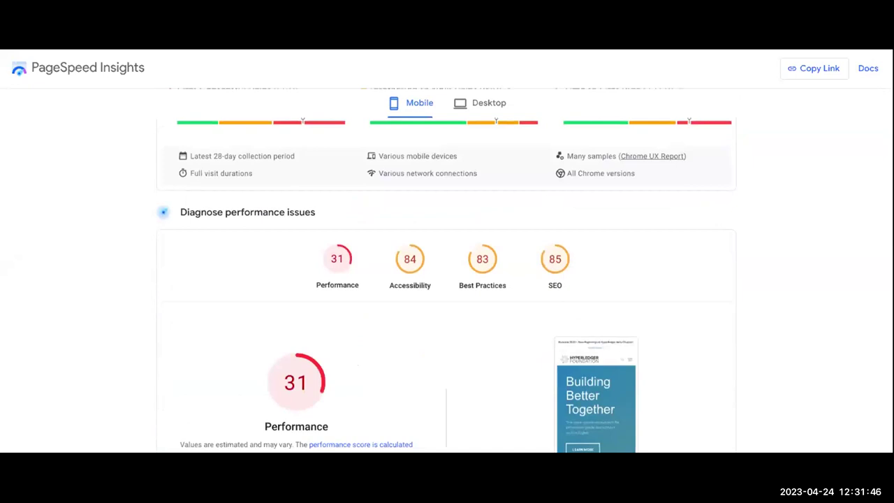
scroll(131, 327, up, 1)
scroll(132, 327, down, 1)
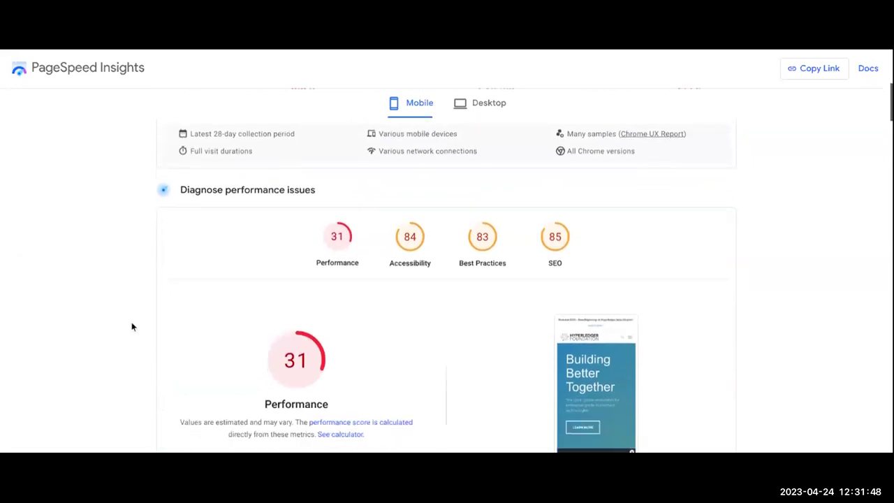
scroll(131, 327, down, 2)
scroll(132, 327, down, 1)
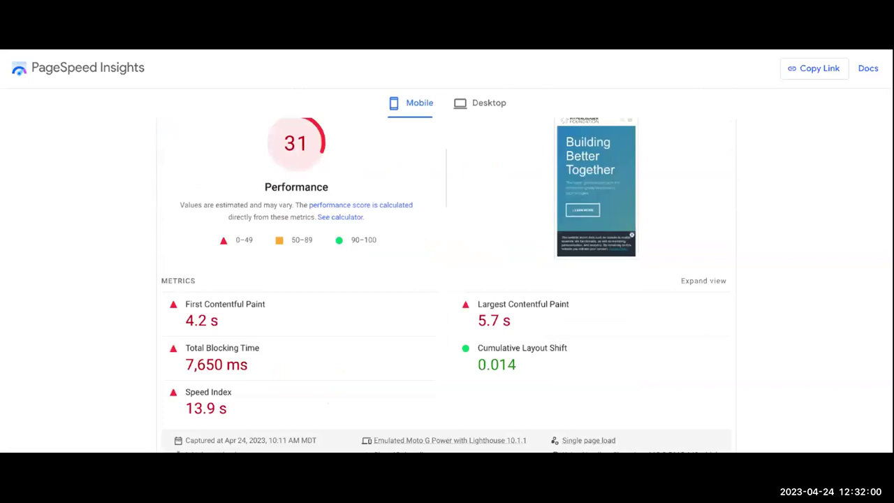
scroll(149, 334, down, 1)
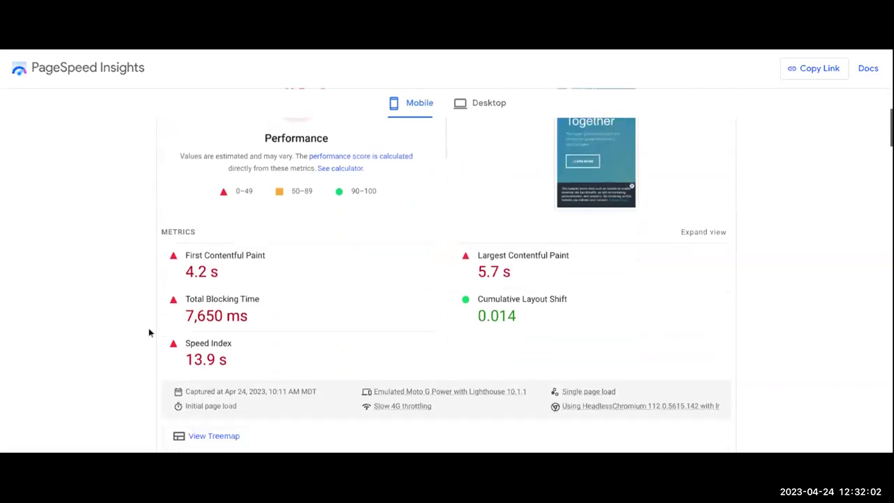
scroll(149, 332, down, 1)
scroll(148, 333, down, 4)
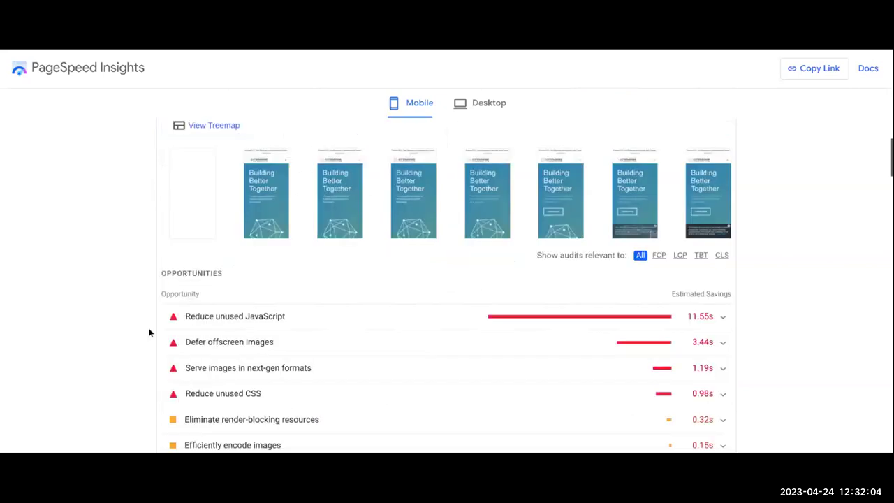